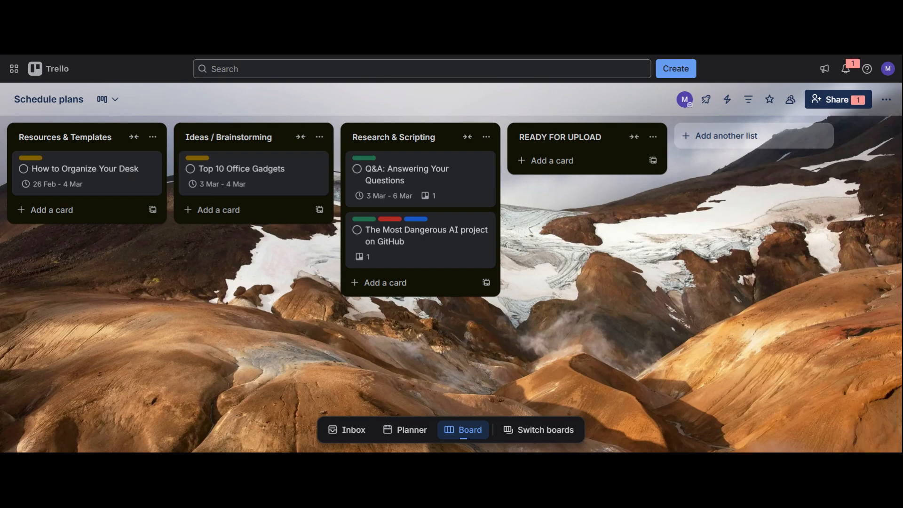
Look through the recent boards and the Trello Workspace boards in the board switcher, then return to the Schedule plans board
{"action": "left_click", "coordinate": [519, 428]}
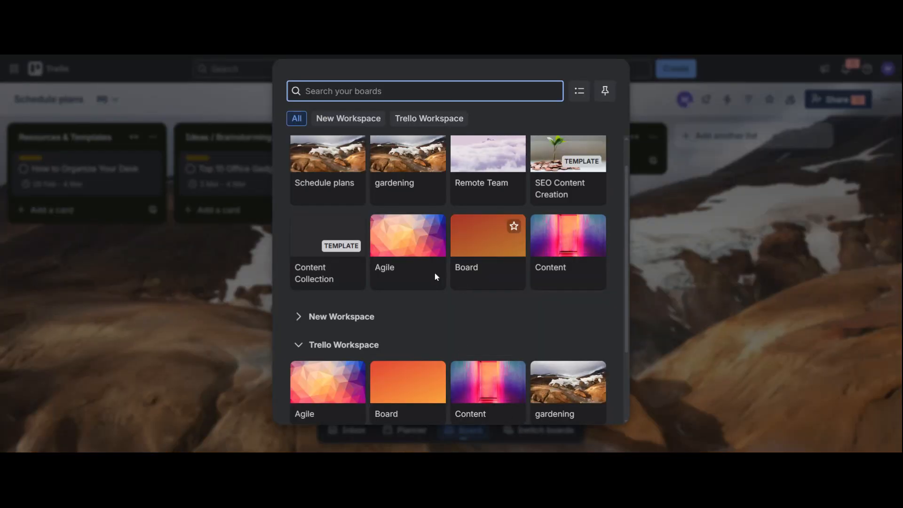
{"action": "left_click_drag", "start_coordinate": [624, 234], "coordinate": [628, 187]}
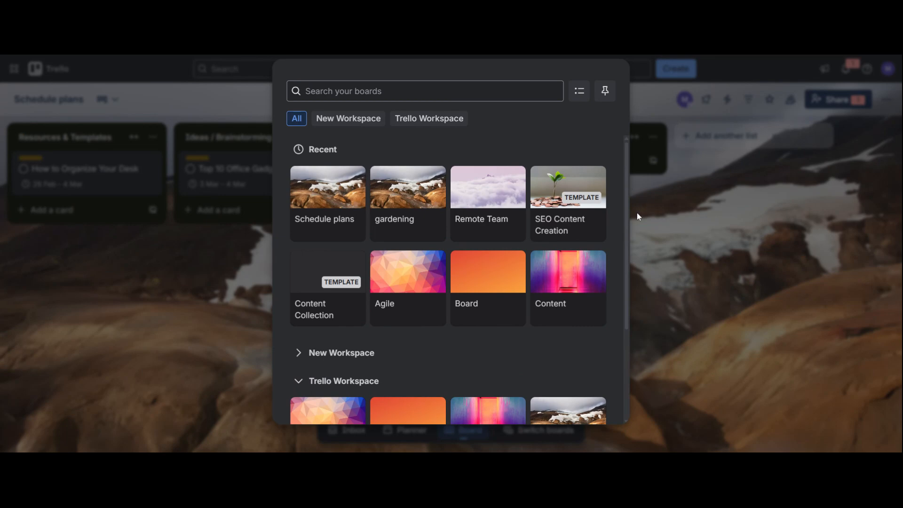
{"action": "left_click_drag", "start_coordinate": [625, 248], "coordinate": [617, 382]}
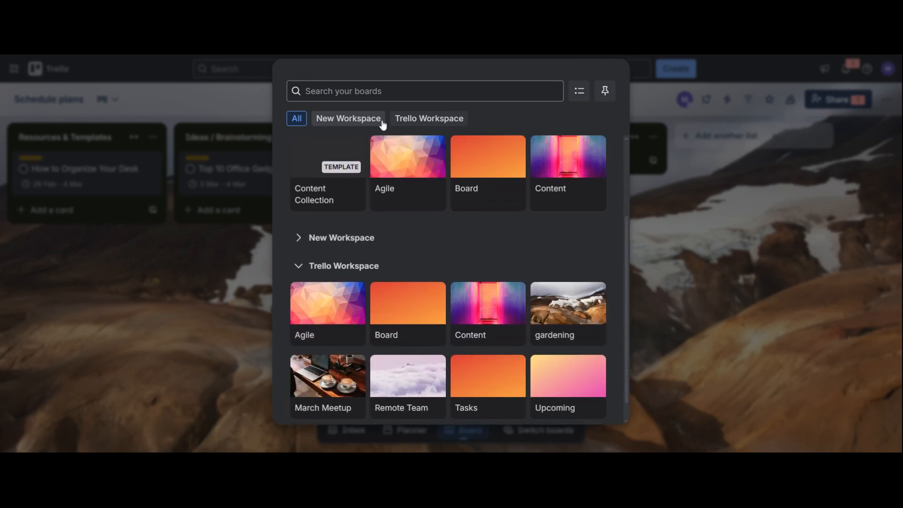
{"action": "left_click_drag", "start_coordinate": [625, 263], "coordinate": [625, 159]}
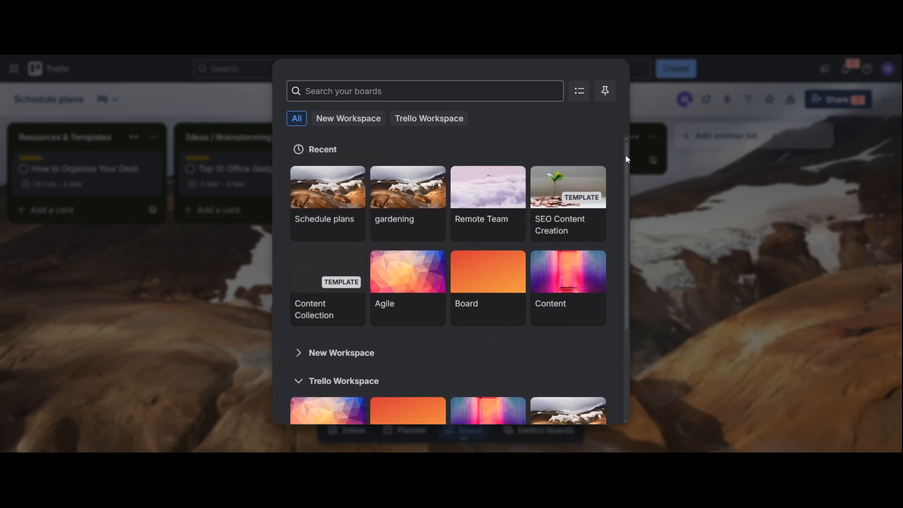
{"action": "left_click", "coordinate": [666, 245]}
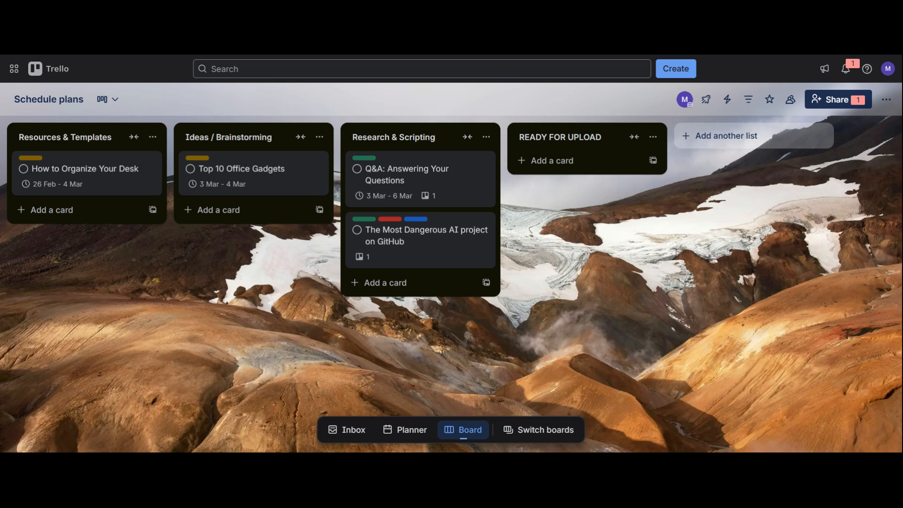
Collapse the READY FOR UPLOAD list and add a card titled "AI tools for creators" to the Ideas / Brainstorming list
{"action": "left_click", "coordinate": [633, 137]}
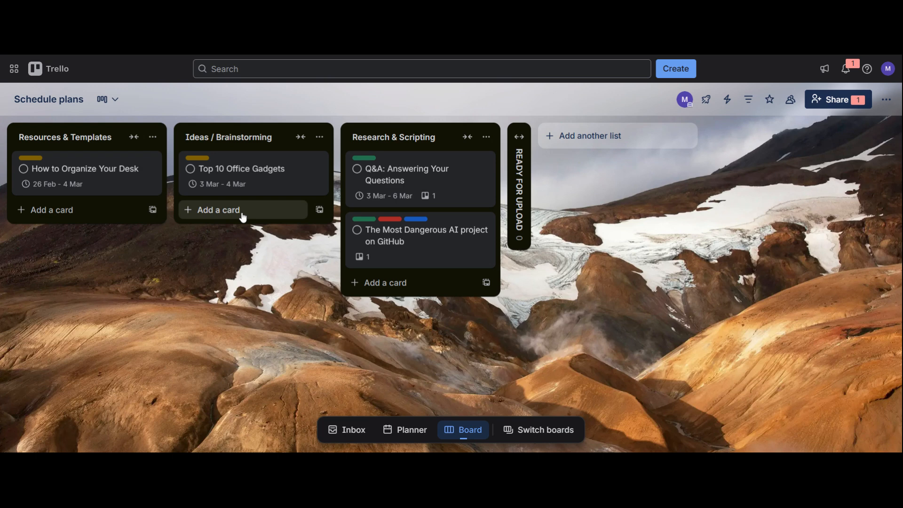
{"action": "left_click", "coordinate": [258, 218]}
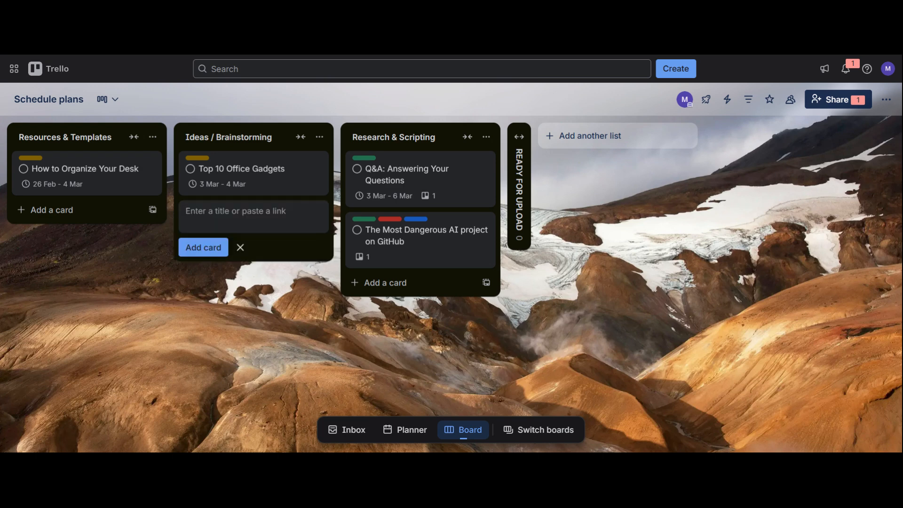
{"action": "type", "text": "AI"}
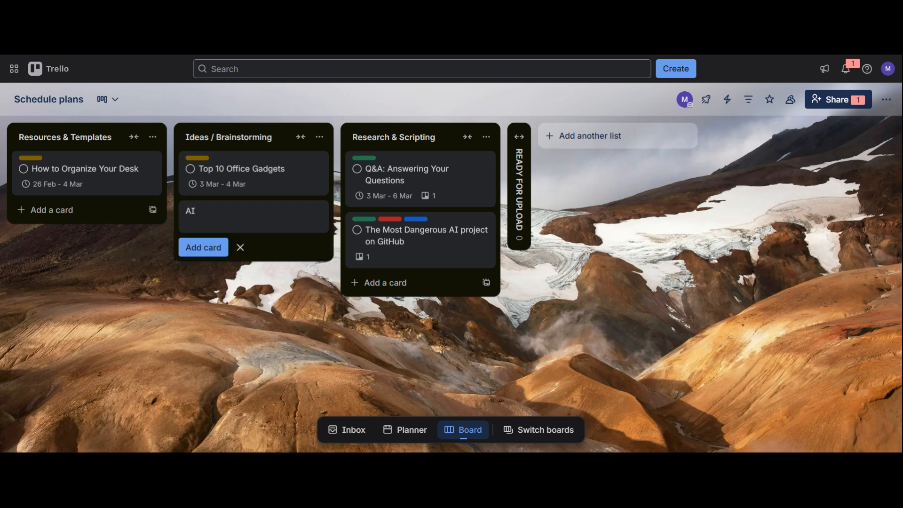
{"action": "type", "text": " tools for creators"}
{"action": "key", "text": "Return"}
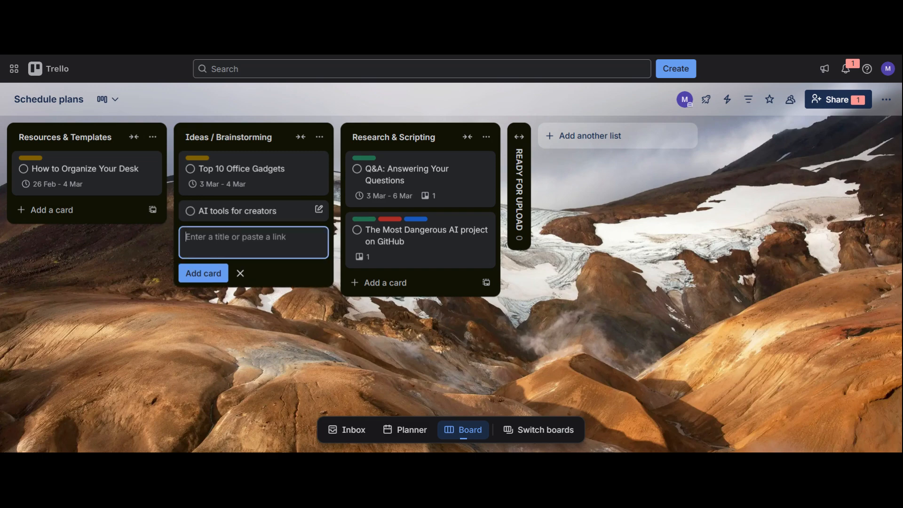
Open the "AI tools for creators" card and check only its 25% custom field
{"action": "left_click", "coordinate": [260, 211]}
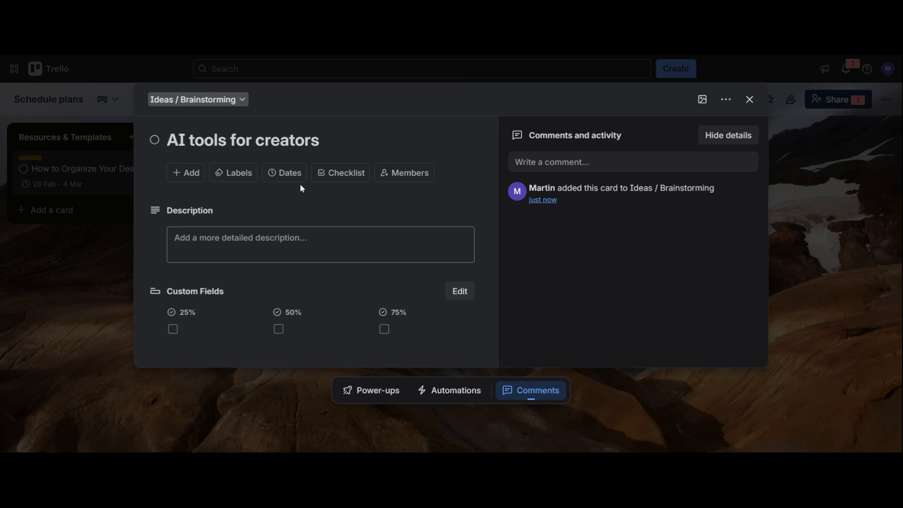
{"action": "left_click", "coordinate": [539, 168]}
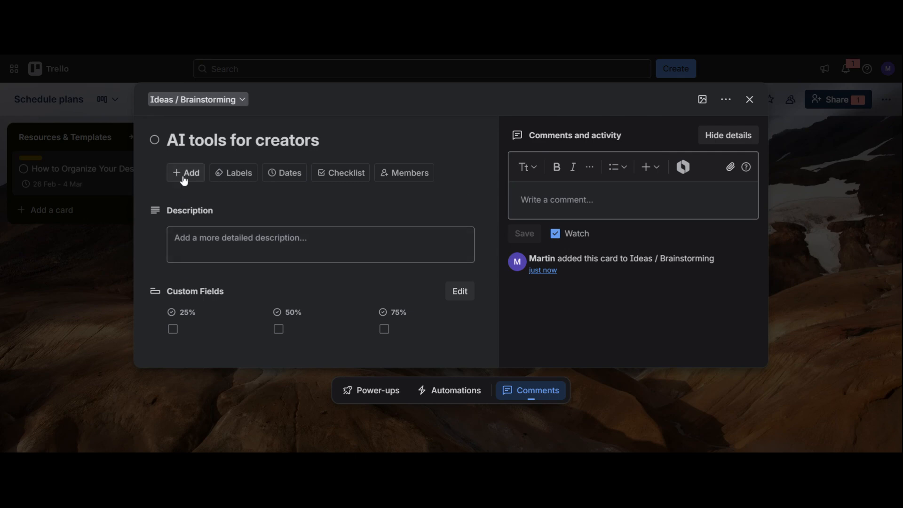
{"action": "left_click", "coordinate": [183, 174]}
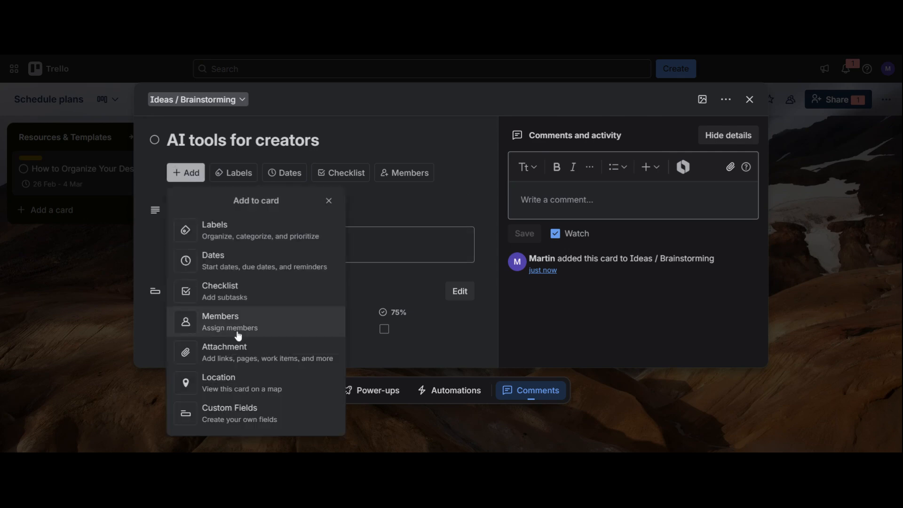
{"action": "left_click", "coordinate": [395, 359]}
{"action": "left_click", "coordinate": [174, 330]}
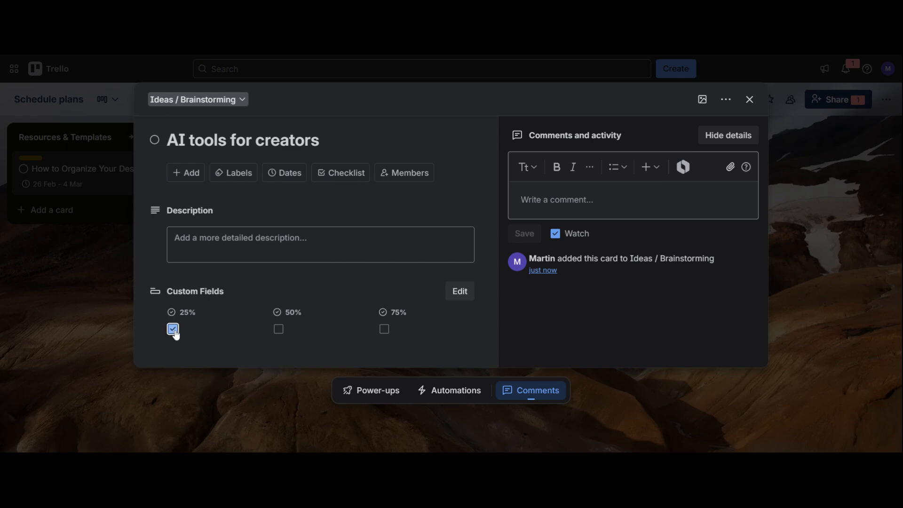
{"action": "left_click", "coordinate": [278, 329]}
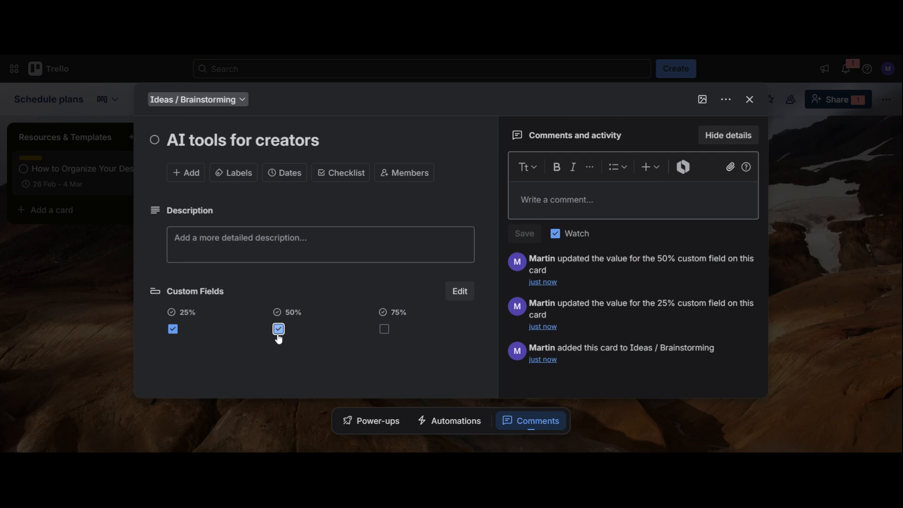
{"action": "left_click", "coordinate": [279, 329]}
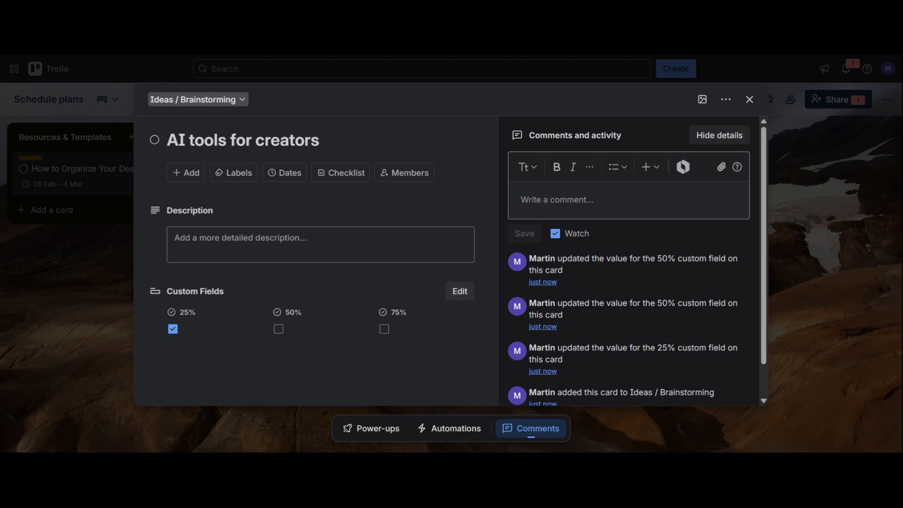
Assign the "personal" and "high priority" labels to the "AI tools for creators" card and close it
{"action": "left_click", "coordinate": [234, 180]}
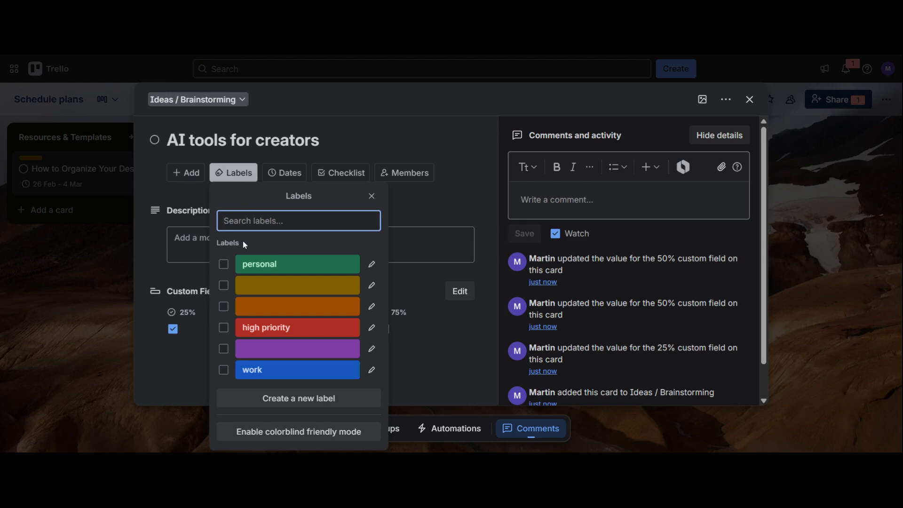
{"action": "left_click", "coordinate": [224, 265]}
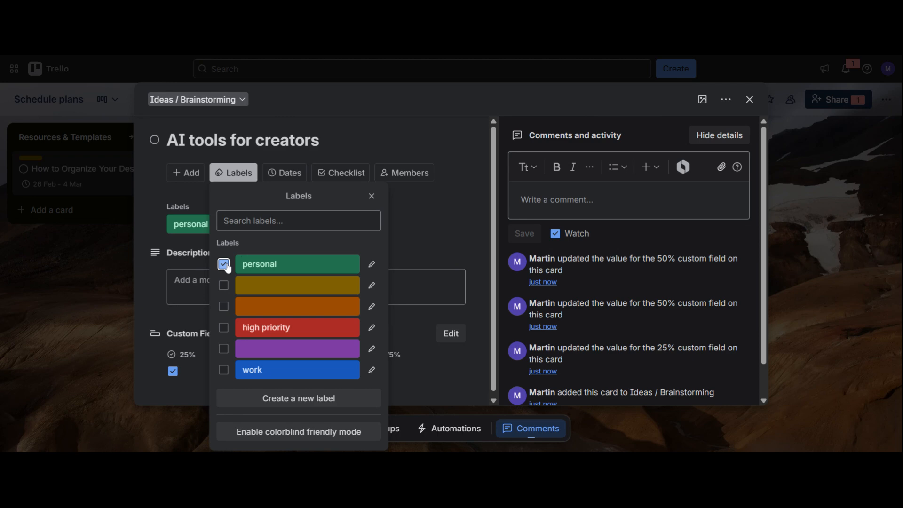
{"action": "left_click", "coordinate": [224, 328]}
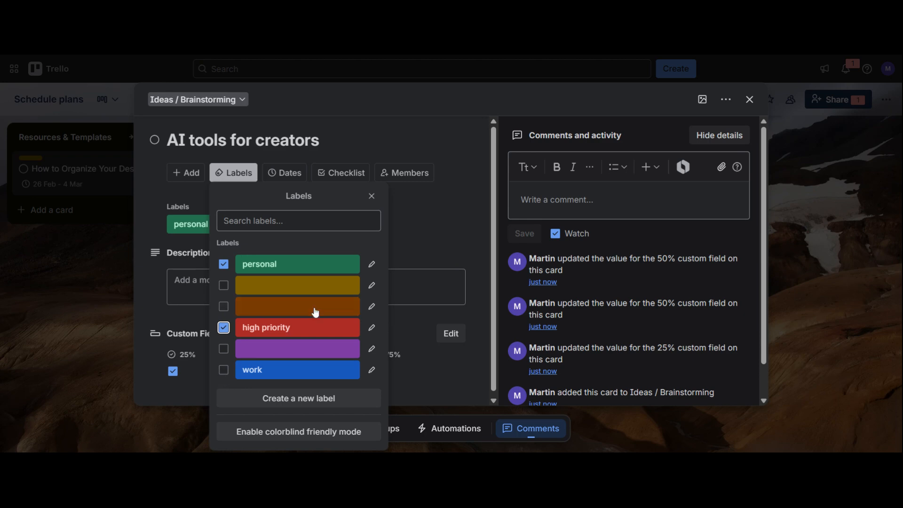
{"action": "left_click", "coordinate": [440, 218]}
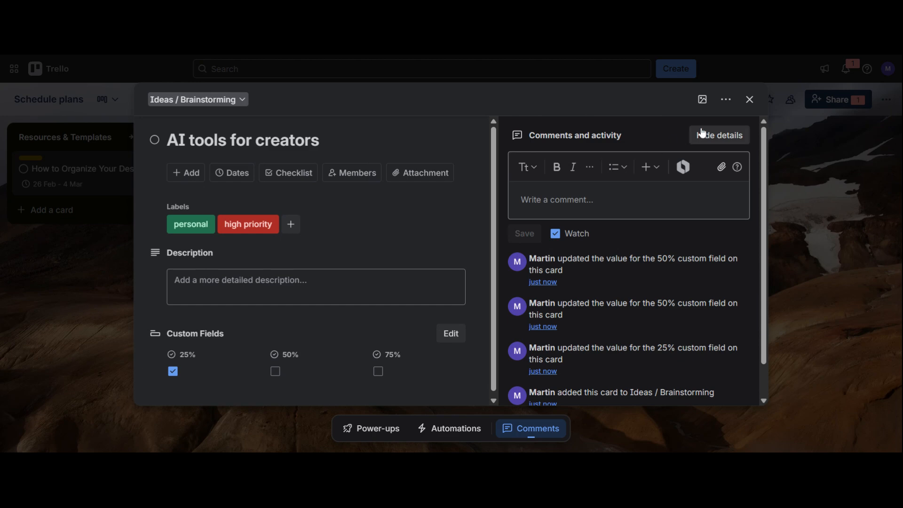
{"action": "left_click", "coordinate": [749, 99]}
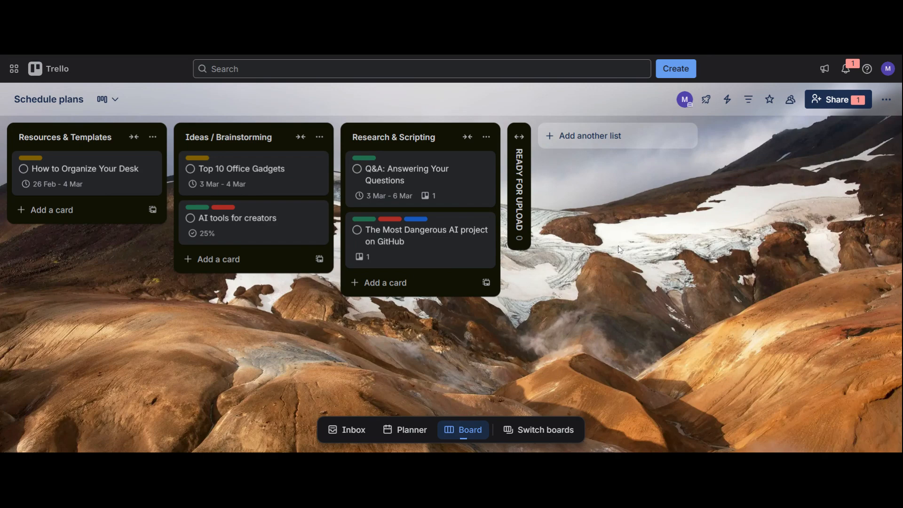
Share the board with a collaborator as Member by entering their e-mail address, and close the sharing dialog
{"action": "left_click", "coordinate": [828, 100]}
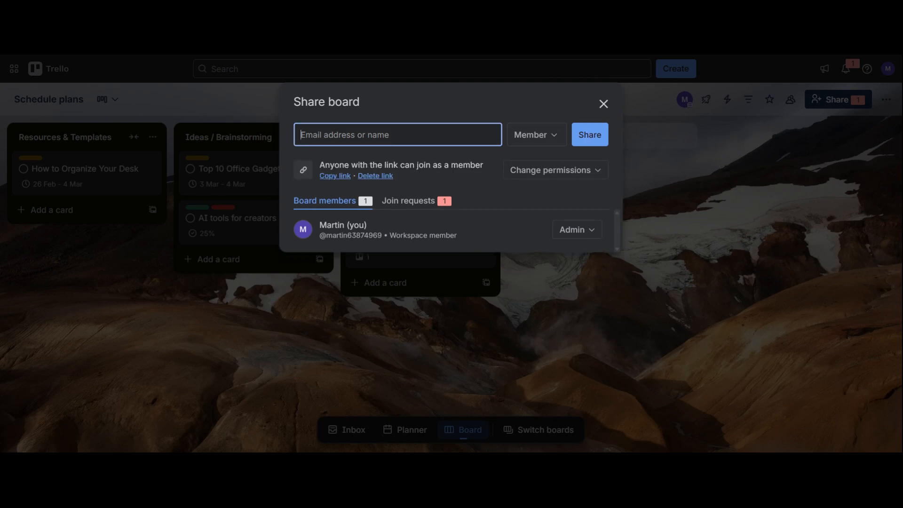
{"action": "key", "text": "ctrl+v"}
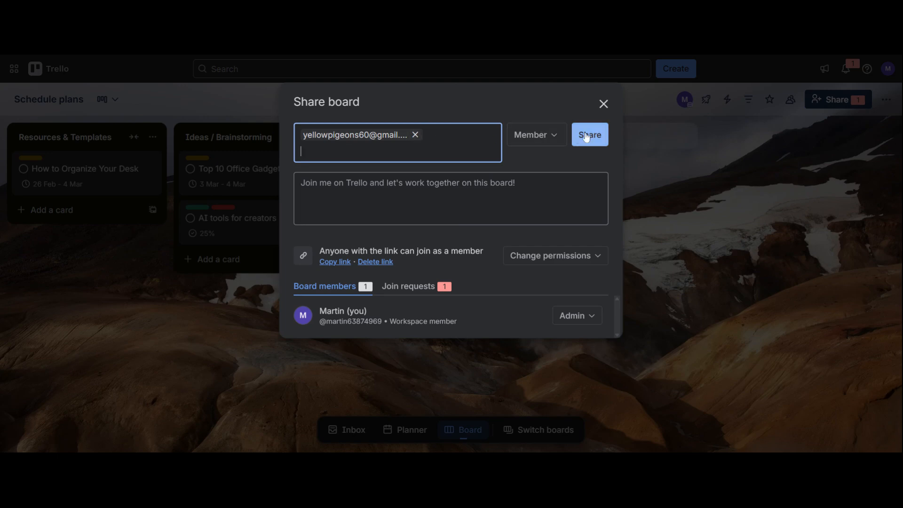
{"action": "left_click", "coordinate": [594, 138]}
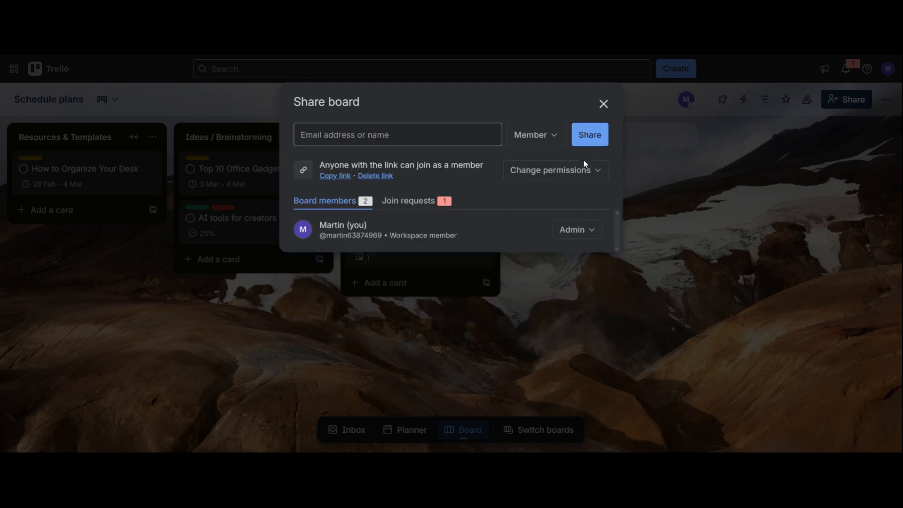
{"action": "left_click", "coordinate": [604, 106]}
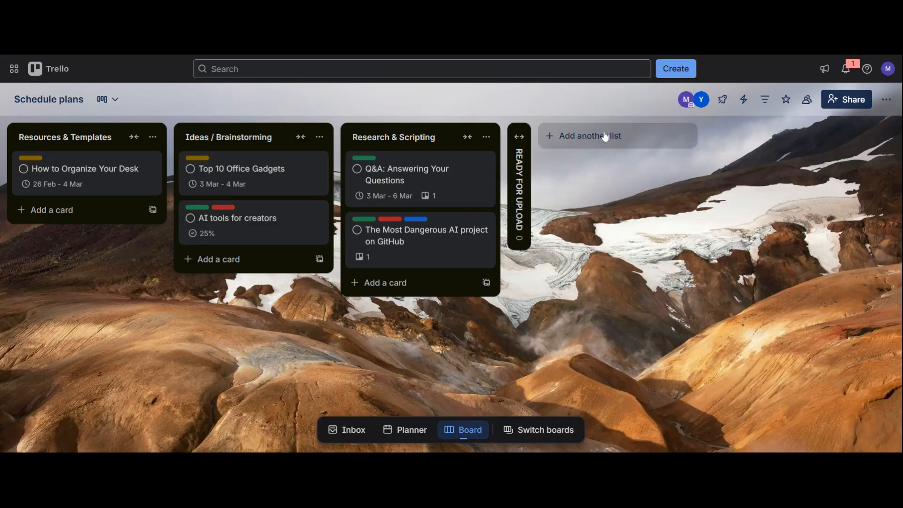
Move the Inbox card "See it, send it, save it for later" to the start of the Resources & Templates list and hide the Inbox
{"action": "left_click", "coordinate": [346, 430]}
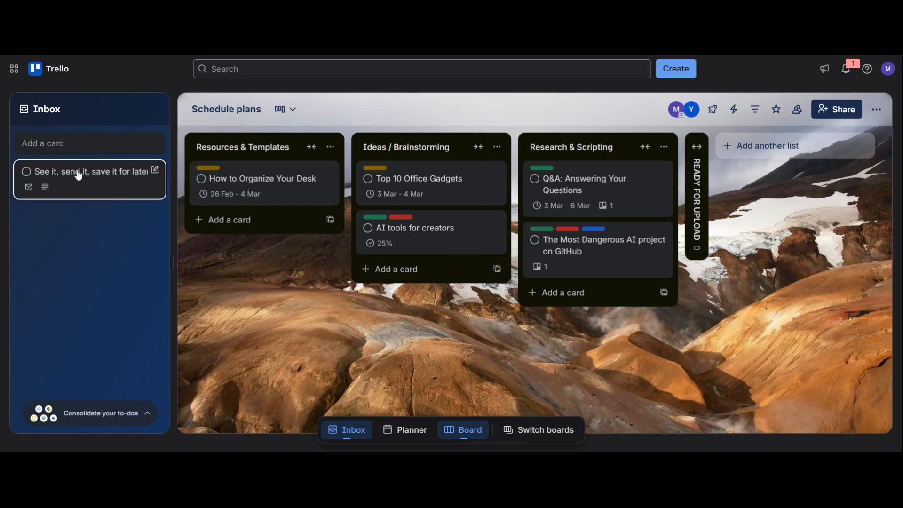
{"action": "left_click_drag", "start_coordinate": [74, 176], "coordinate": [259, 184]}
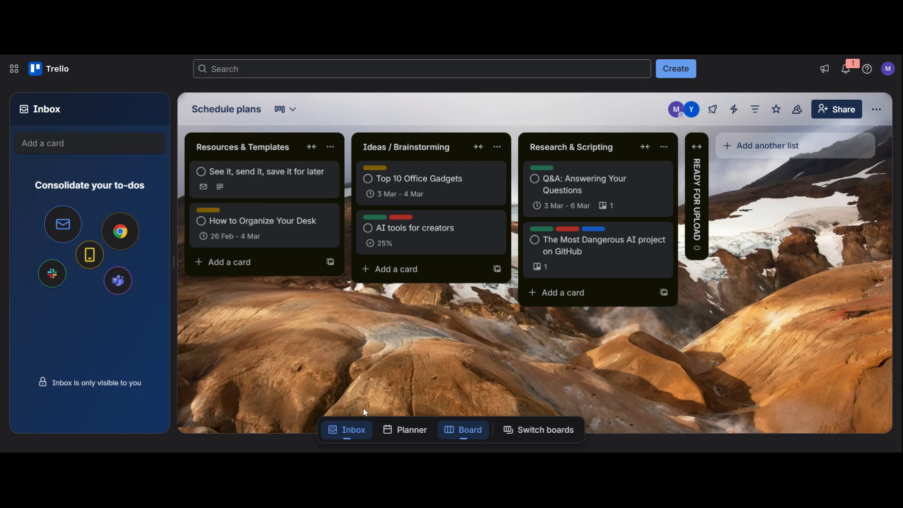
{"action": "left_click", "coordinate": [355, 435]}
Switch the Schedule plans board to the Timeline view and look over the scheduled cards in early March 2026
{"action": "left_click", "coordinate": [115, 100]}
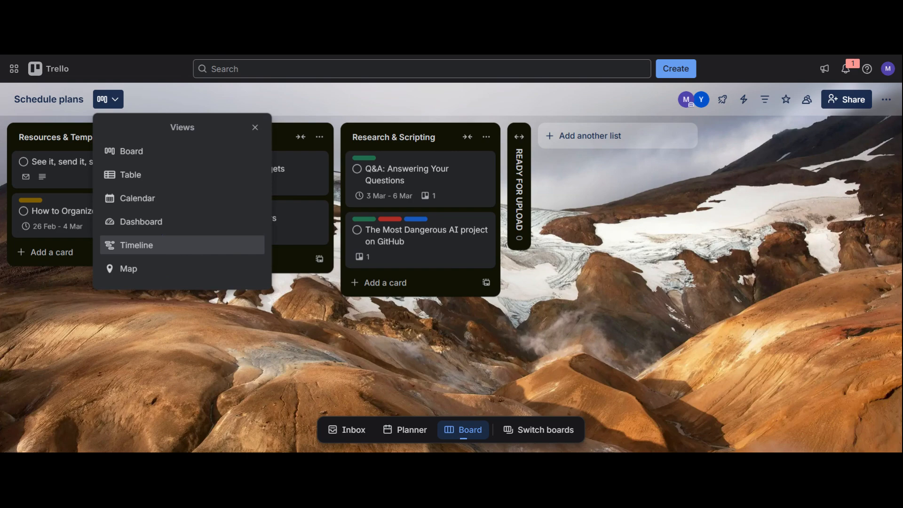
{"action": "left_click", "coordinate": [173, 252]}
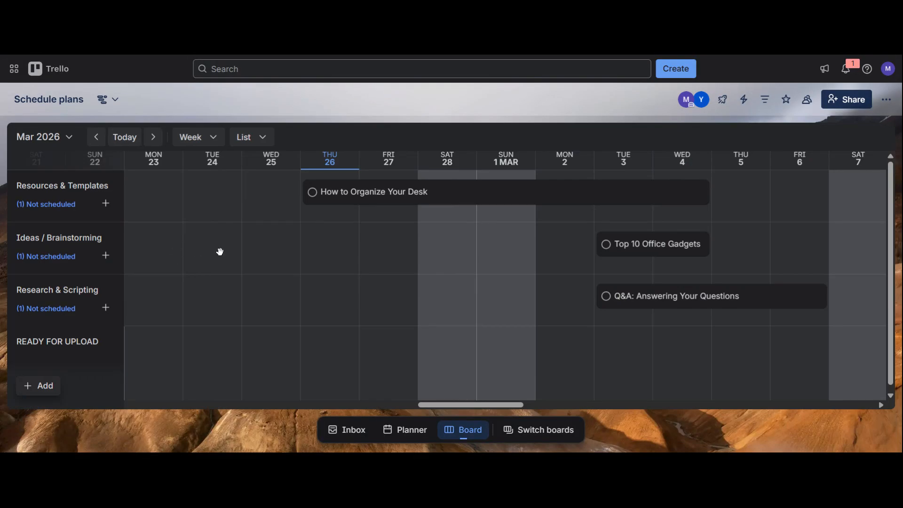
{"action": "left_click_drag", "start_coordinate": [564, 268], "coordinate": [454, 280]}
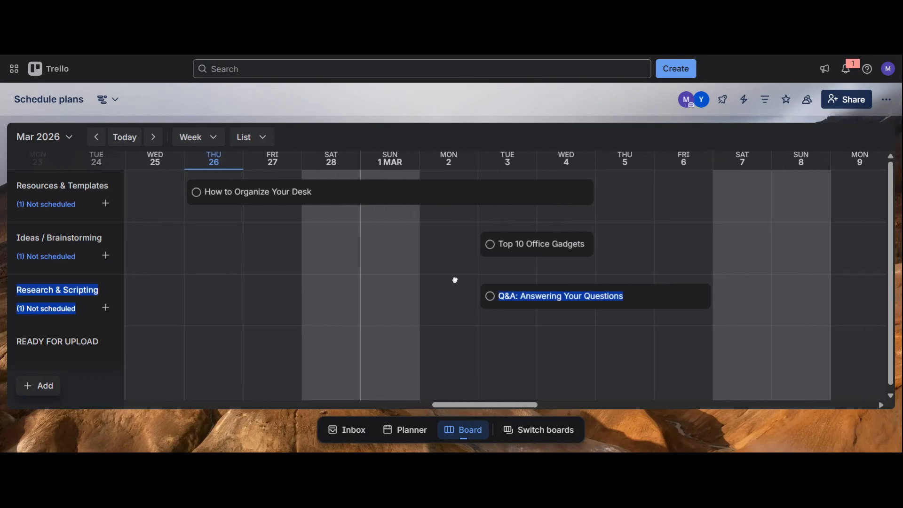
{"action": "left_click_drag", "start_coordinate": [631, 273], "coordinate": [621, 270]}
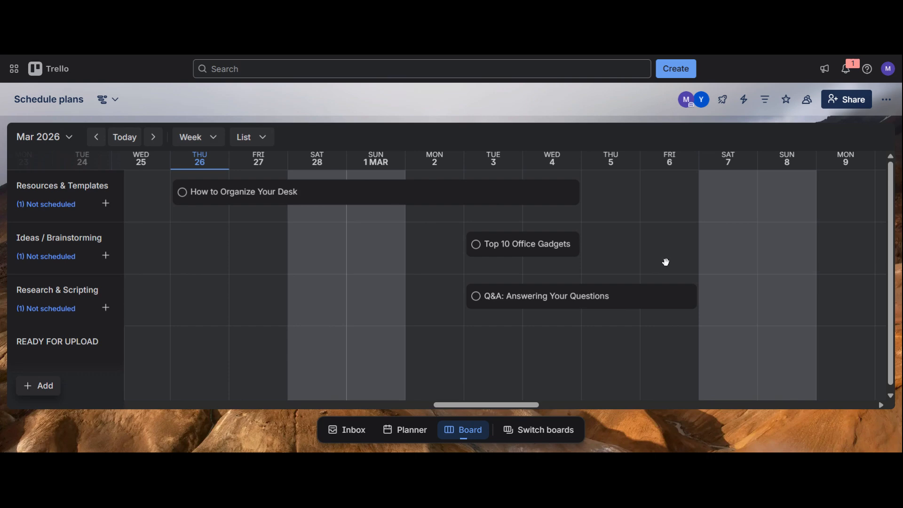
Review which automation options the board offers
{"action": "left_click", "coordinate": [744, 100]}
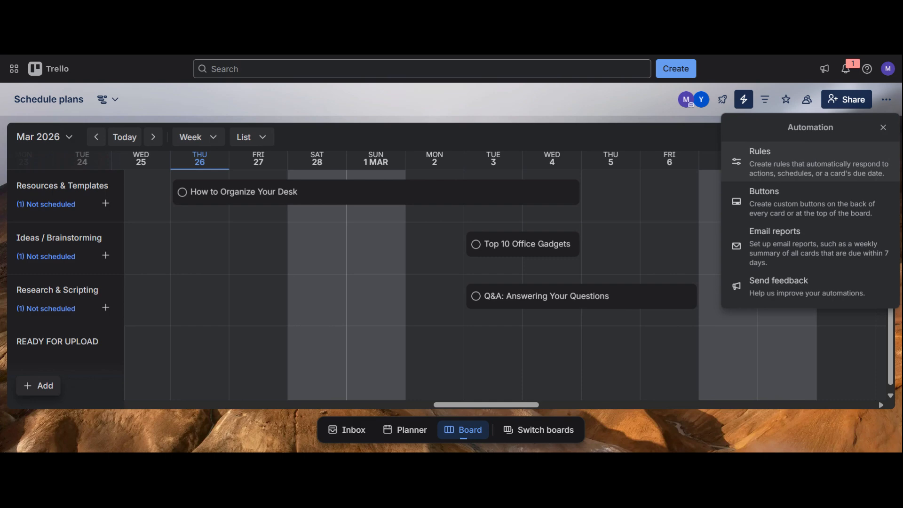
{"action": "left_click", "coordinate": [883, 128]}
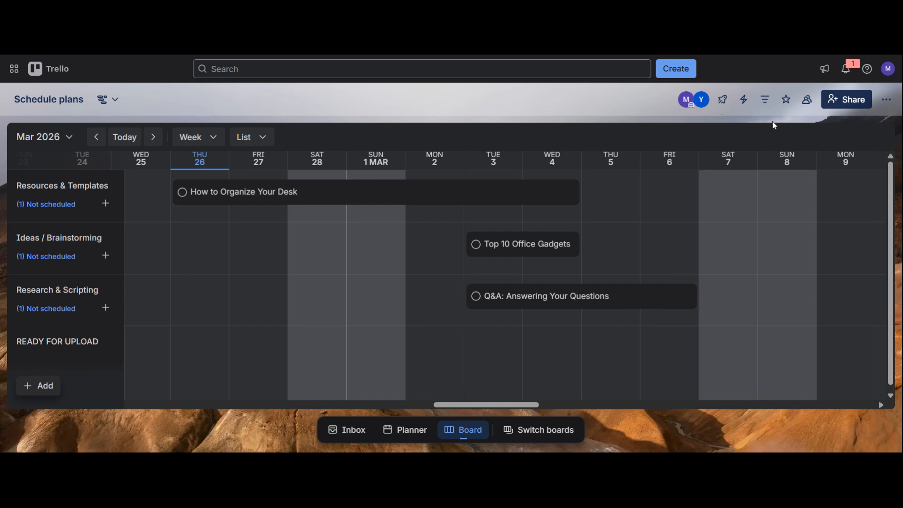